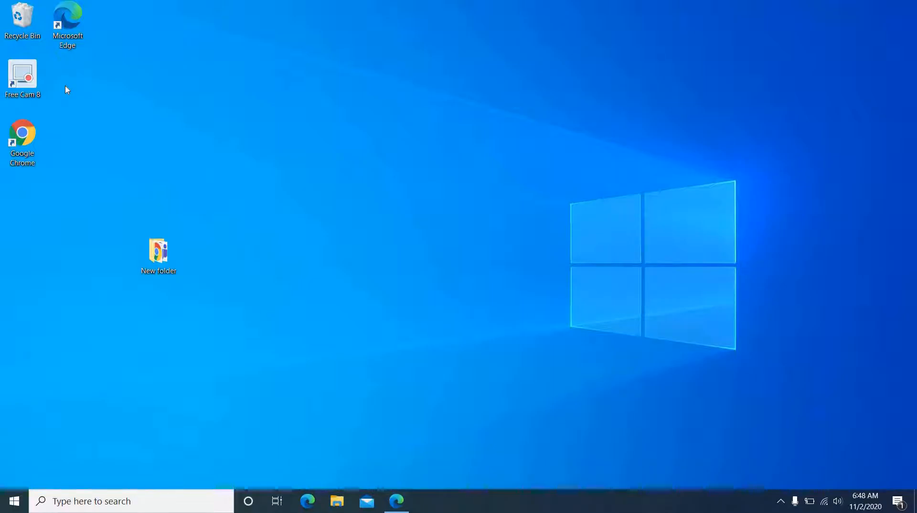
- Launch Chrome from the desktop, reposition its window and load google.com
double_click(27, 143)
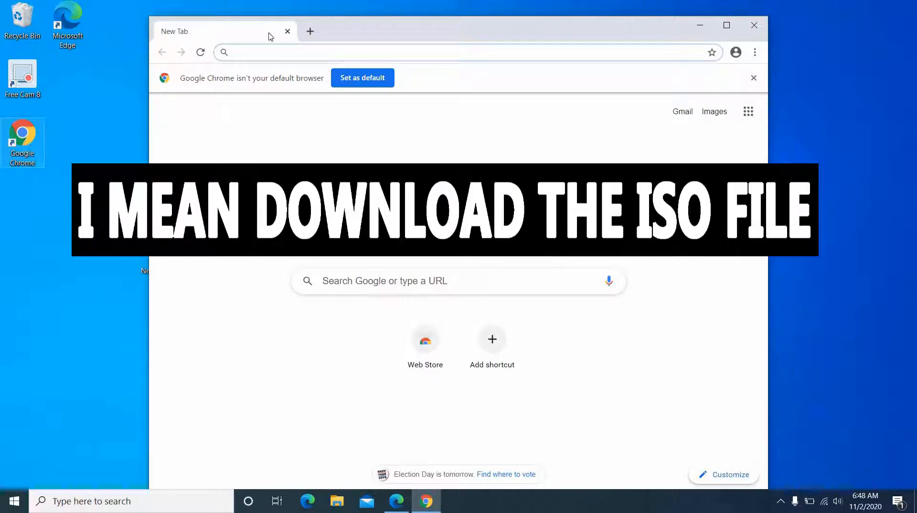
left_click_drag(424, 17, 390, 8)
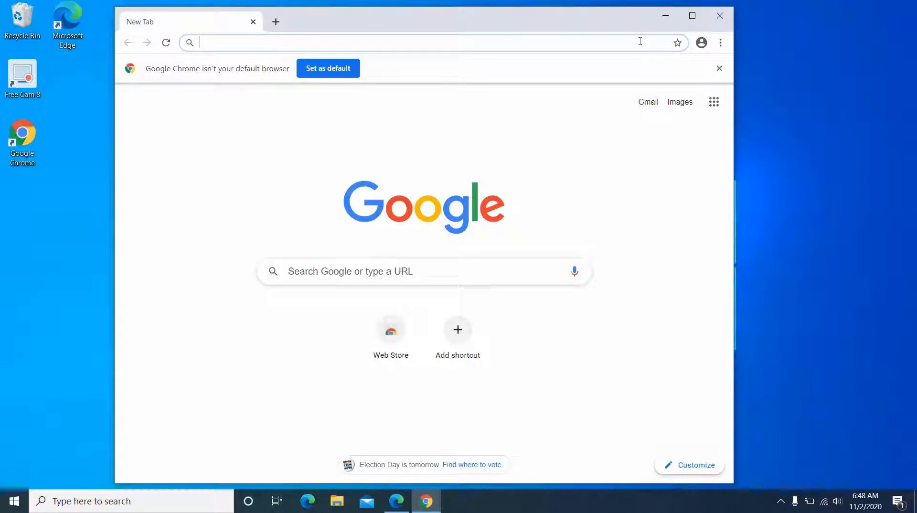
type("google.com")
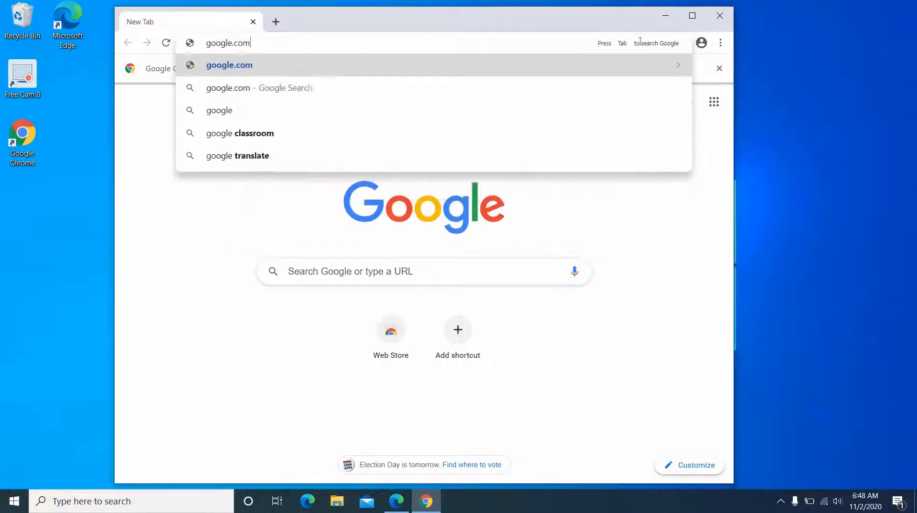
key("Return")
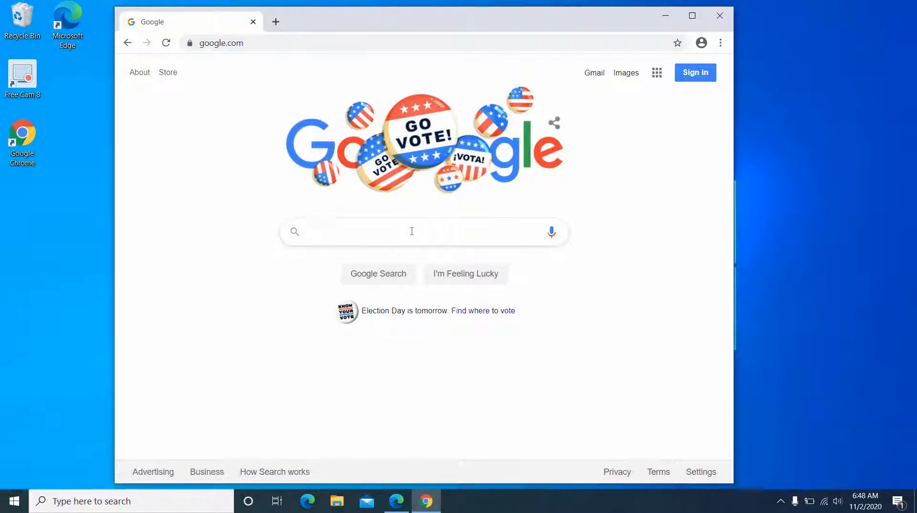
- Search Google for 'windows 10 iso' and open the 'Download Windows 10 Disc Image (ISO File)' result
left_click(412, 231)
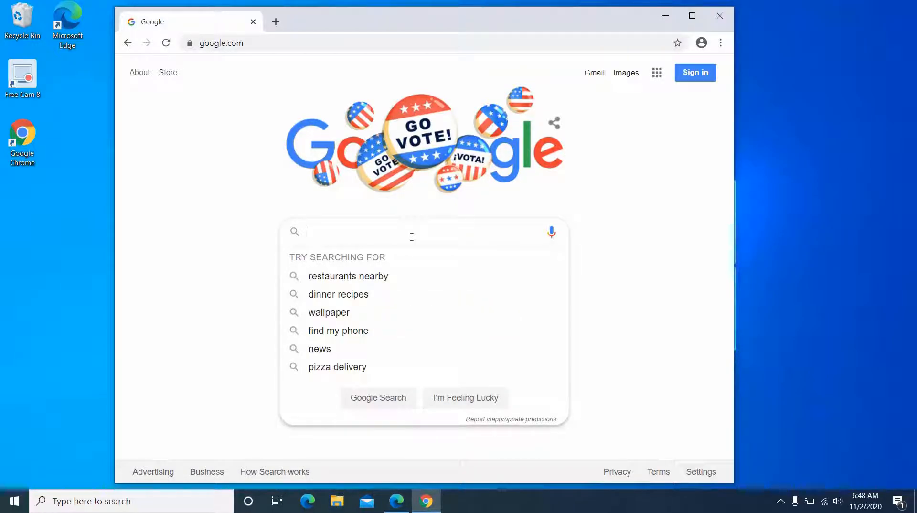
type("windows 10 ")
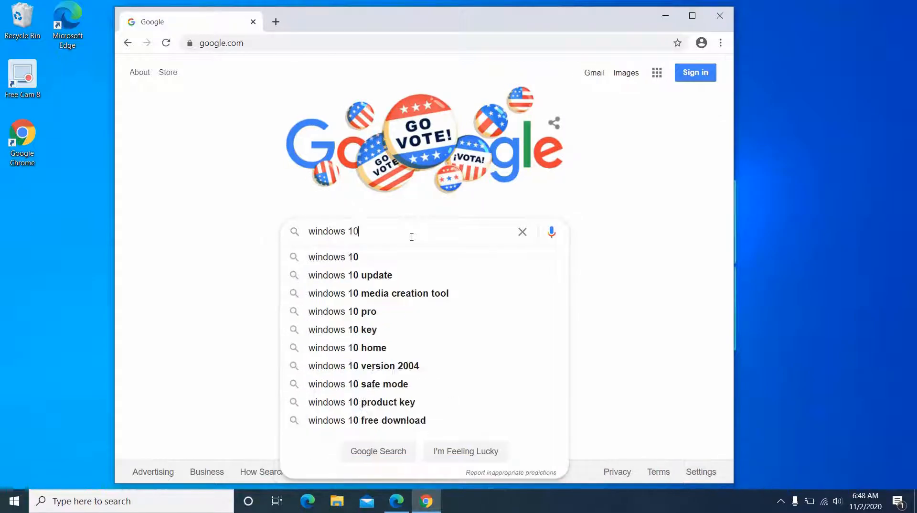
type("iso")
key("Return")
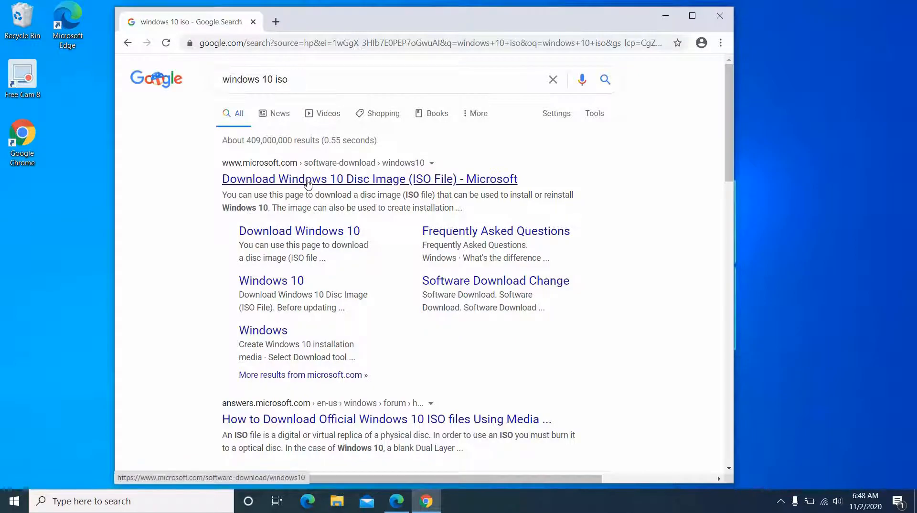
left_click(309, 180)
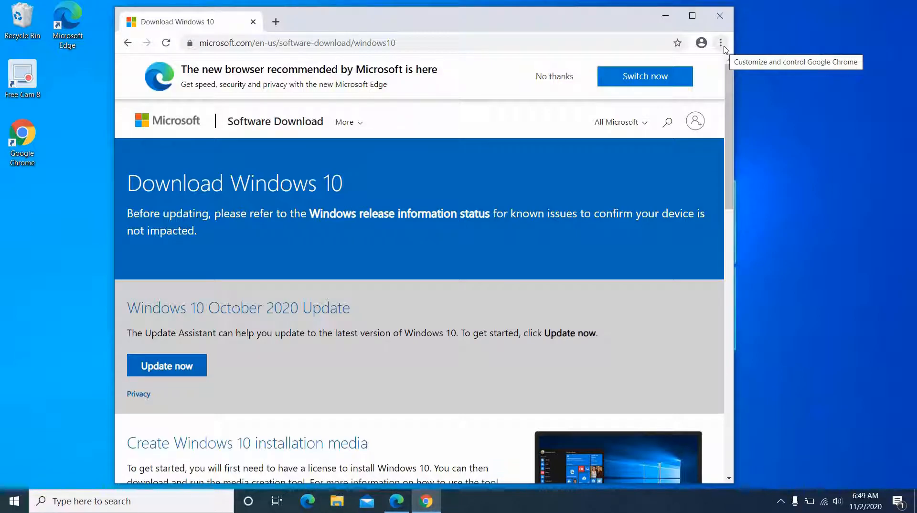
- Open Developer tools via More tools and turn on the device toolbar at Responsive 400 × 633
left_click(721, 43)
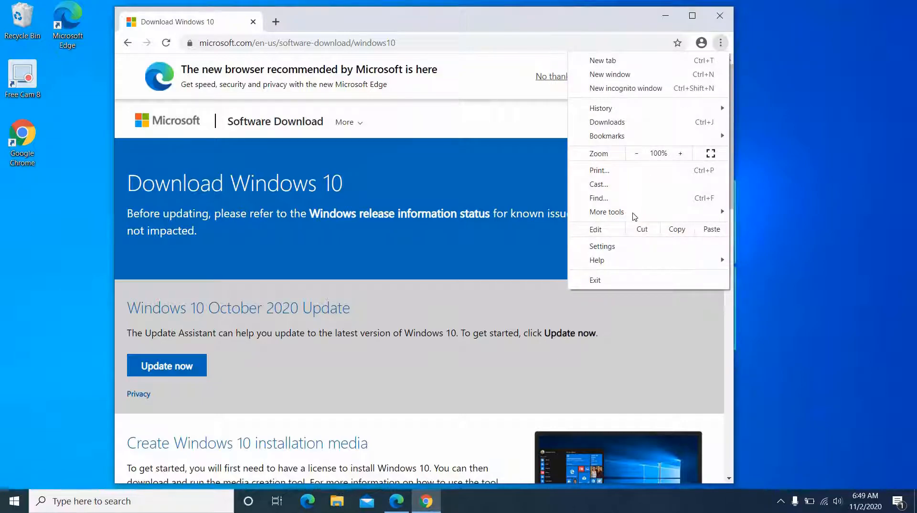
mouse_move(635, 218)
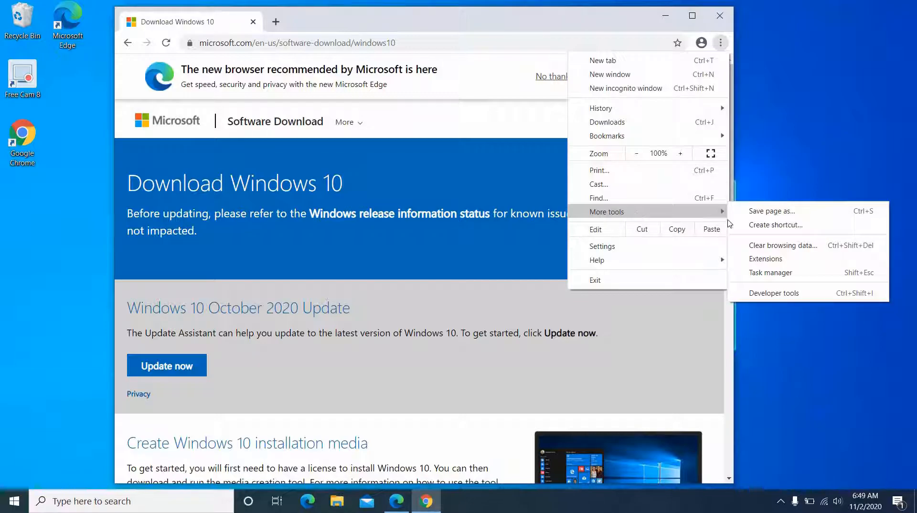
left_click(796, 294)
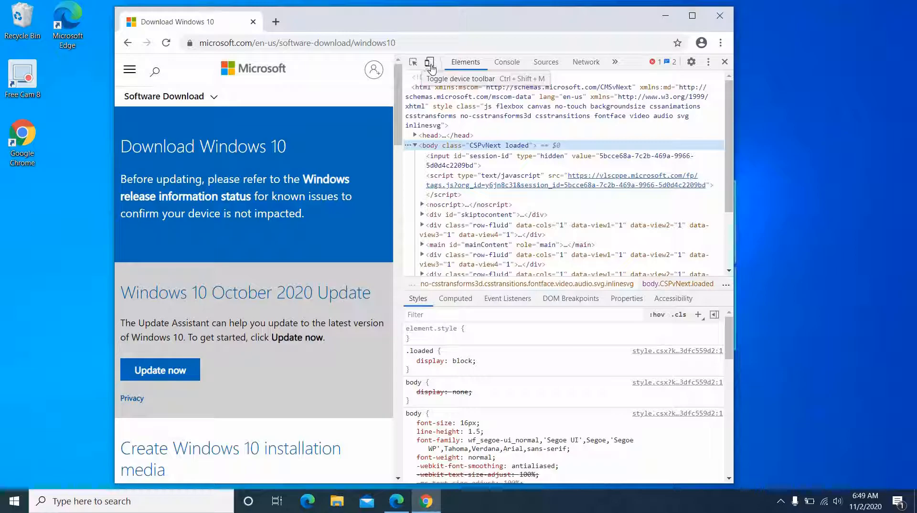
left_click(431, 67)
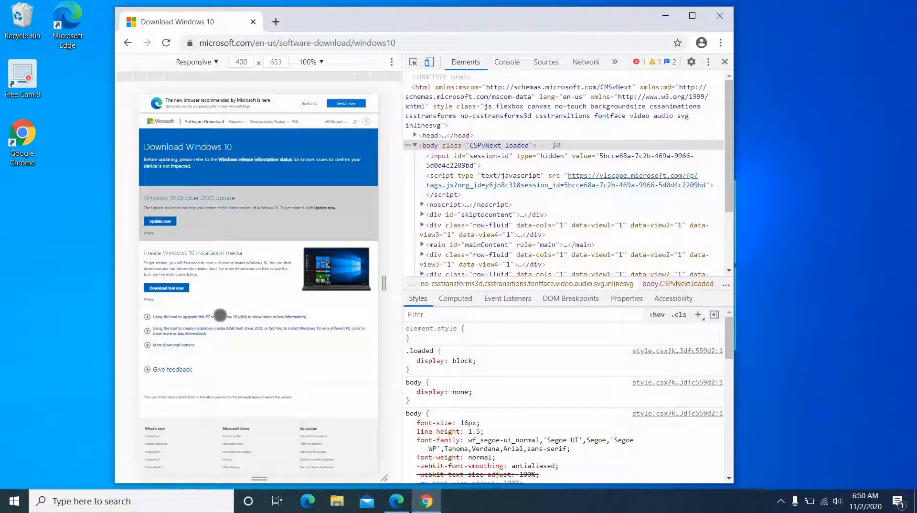
- Reload in device mode so it redirects to the windows10ISO page, then check the URL
left_click(166, 44)
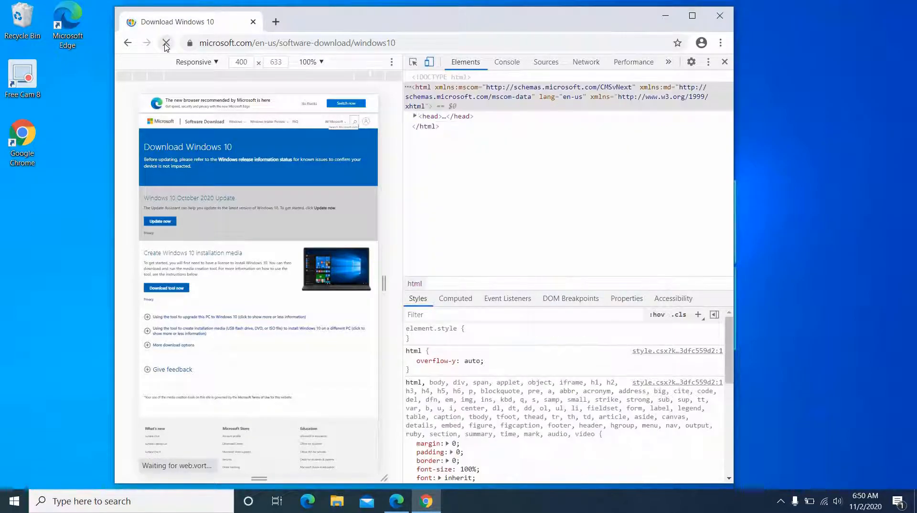
left_click(416, 43)
left_click(417, 43)
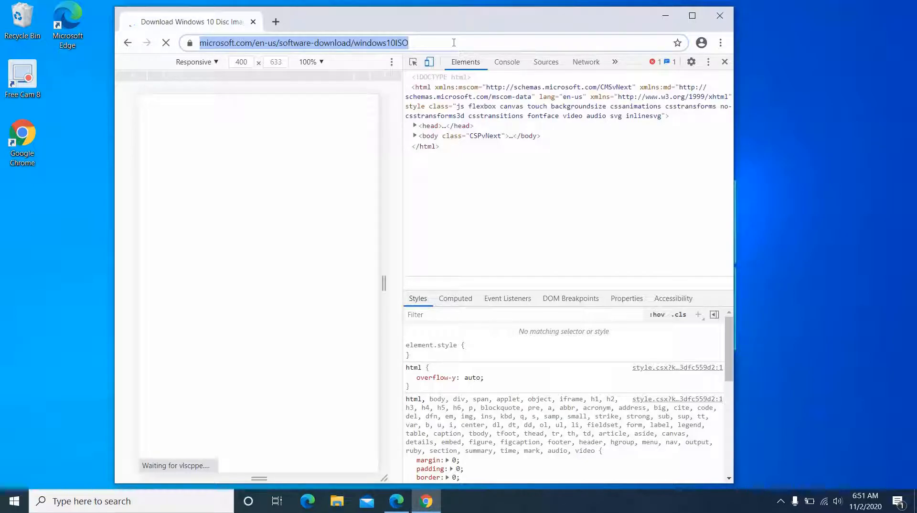
left_click(466, 42)
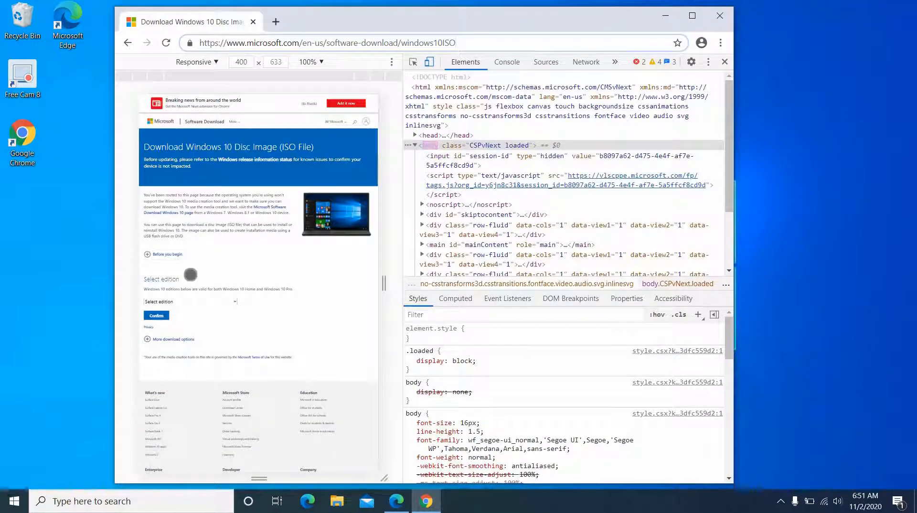
- Maximize Chrome, resize the emulated viewport to 716 px wide and scroll to Select edition
left_click(693, 18)
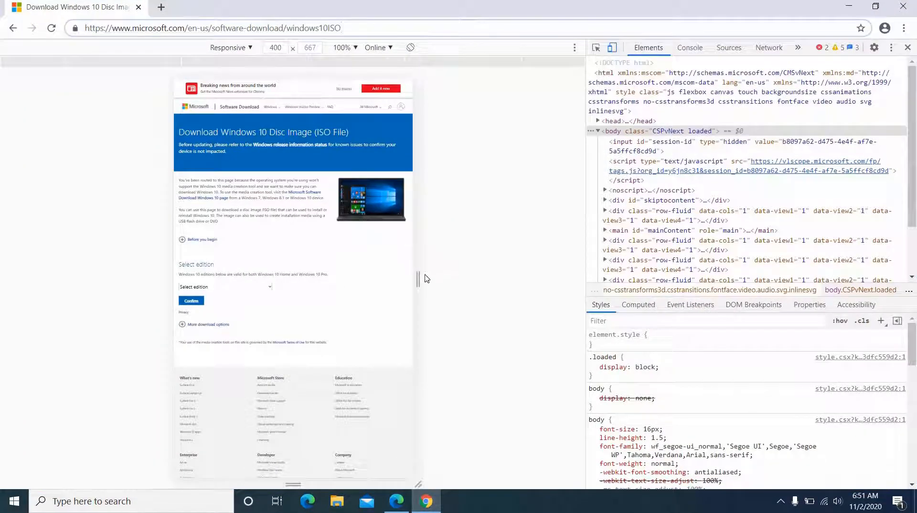
left_click_drag(419, 278, 560, 248)
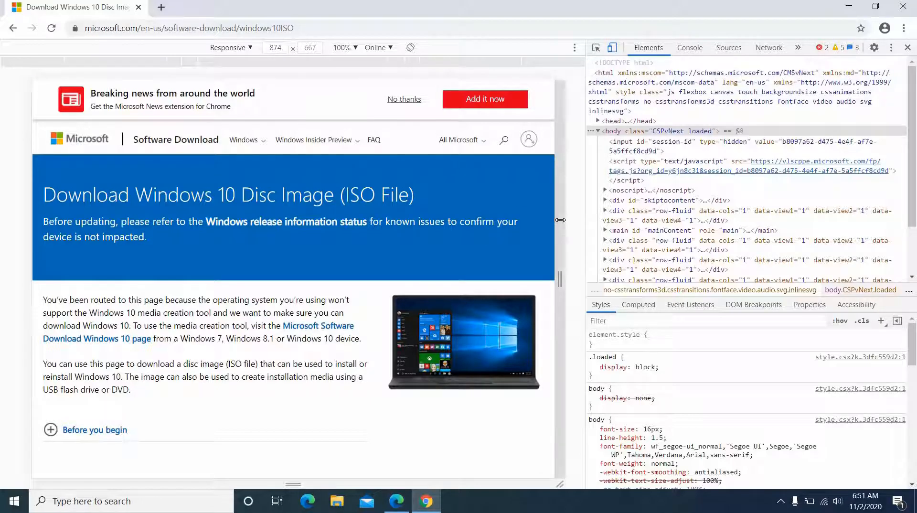
left_click_drag(512, 224, 500, 197)
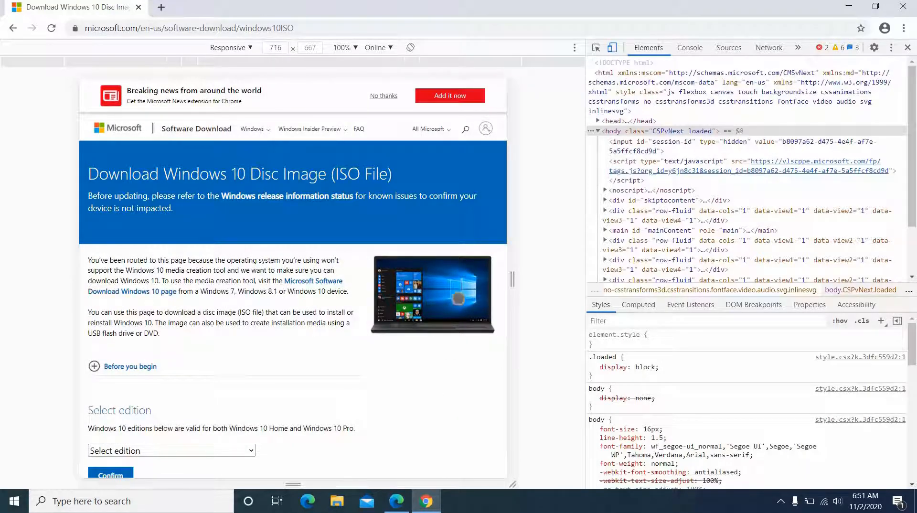
scroll(459, 299, "down", 4)
scroll(413, 163, "down", 1)
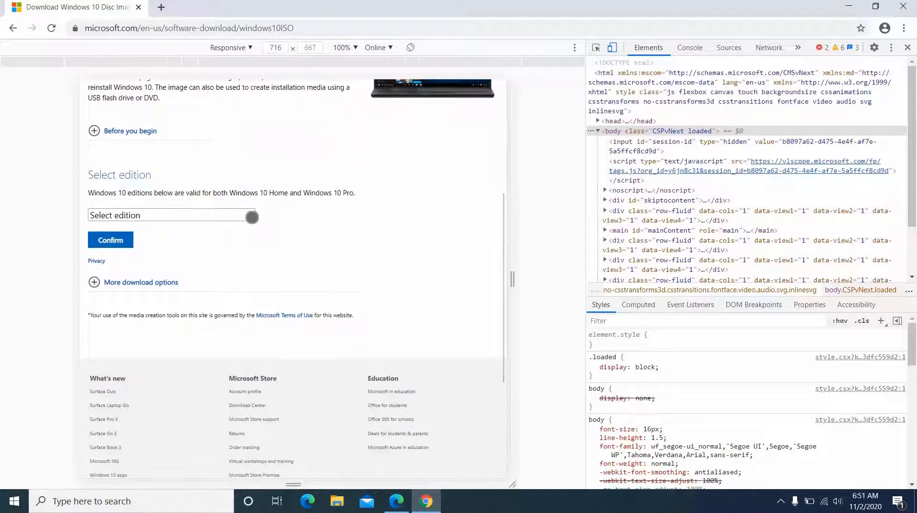
- Select and confirm the Windows 10 edition, then the English product language
left_click(248, 216)
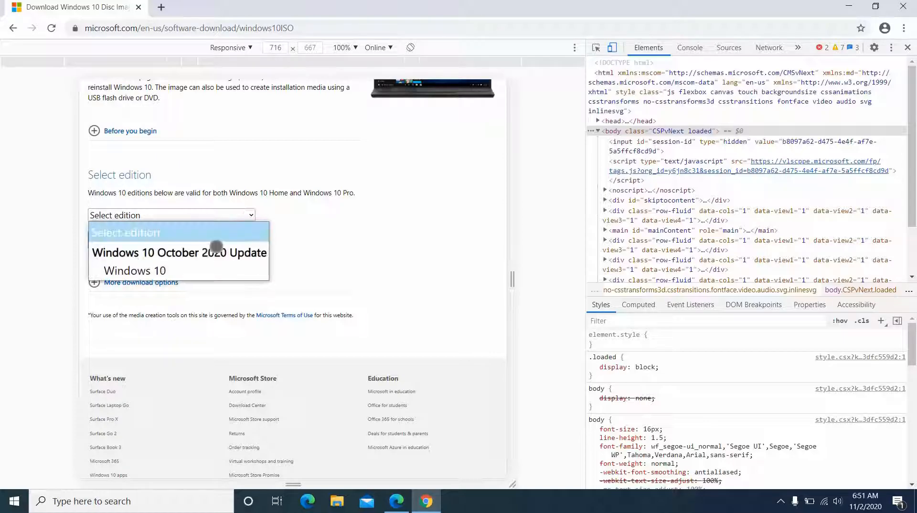
left_click(185, 269)
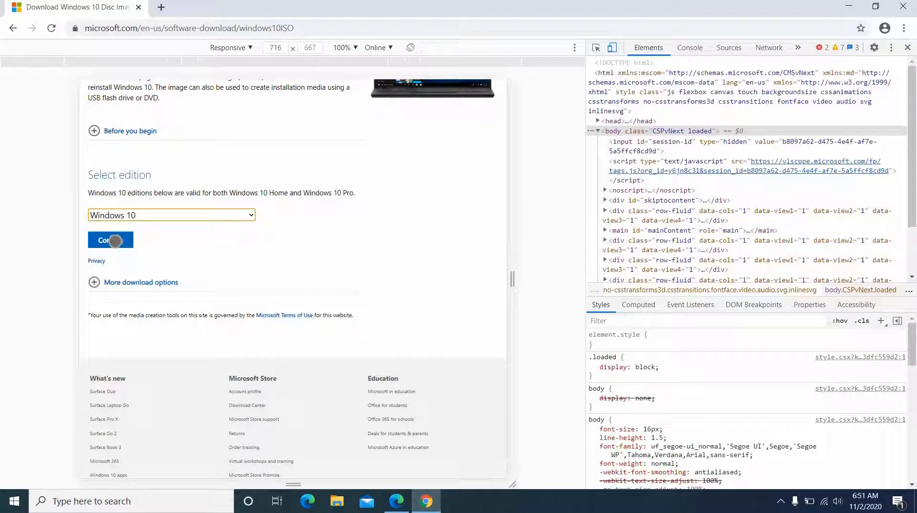
left_click(115, 241)
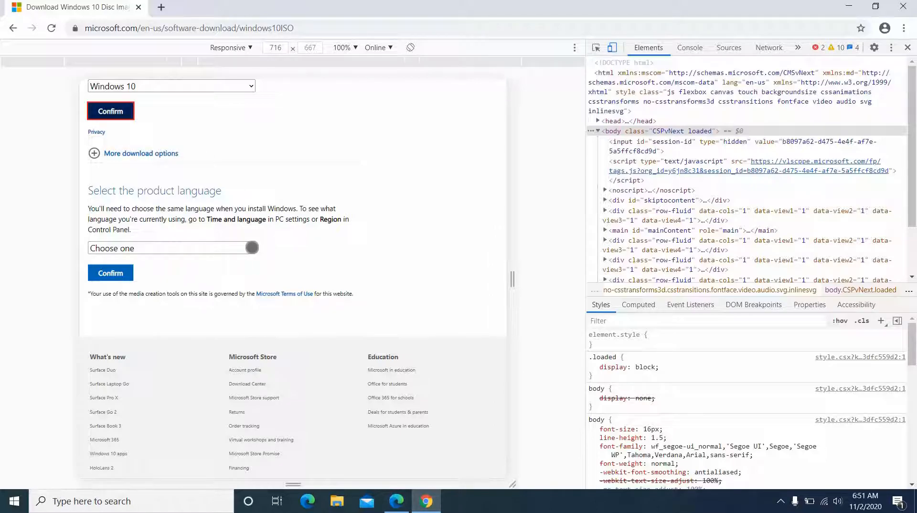
left_click(252, 248)
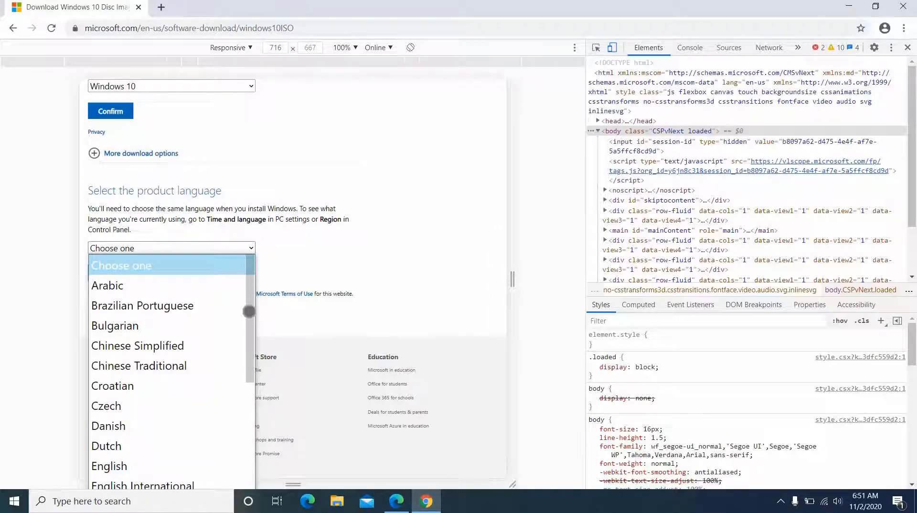
scroll(155, 369, "down", 1)
left_click(118, 415)
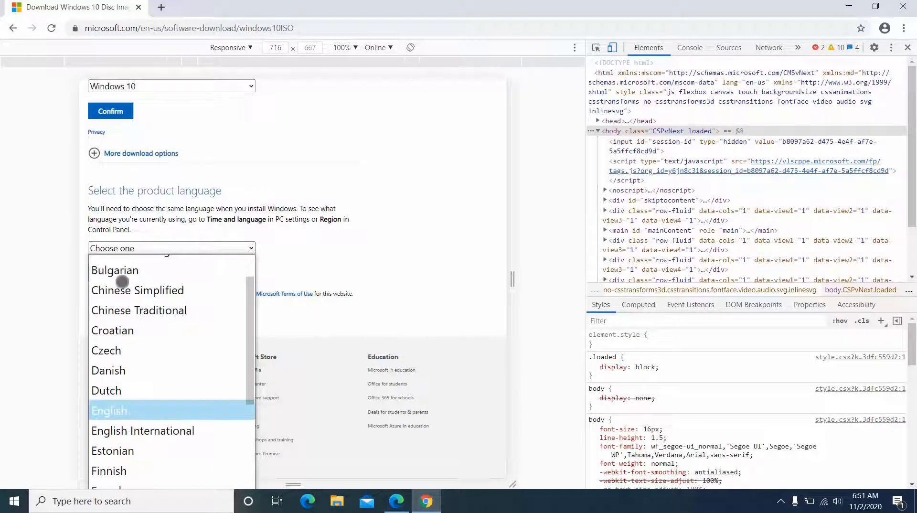
left_click(116, 271)
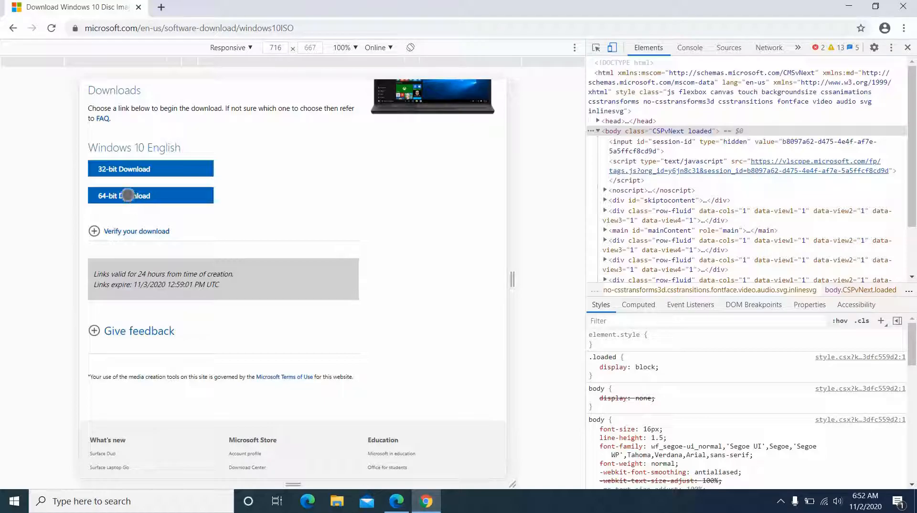
- Start downloading the 64-bit Windows 10 English ISO
left_click(128, 195)
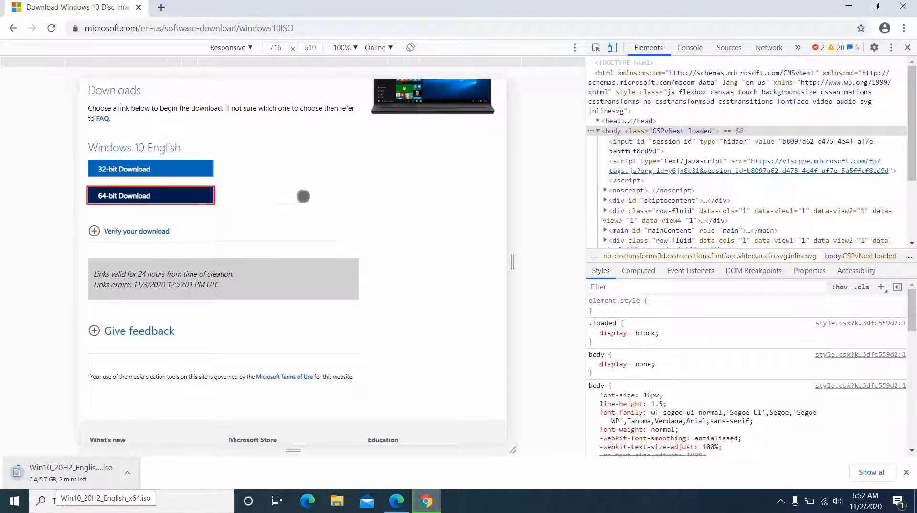
- In a new tab, load Google and search for 'rufus'
left_click(161, 7)
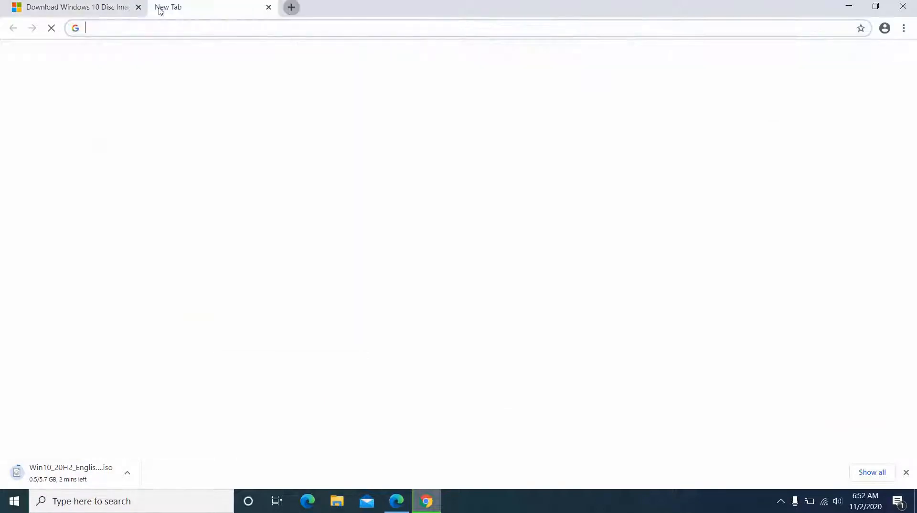
type("google.com")
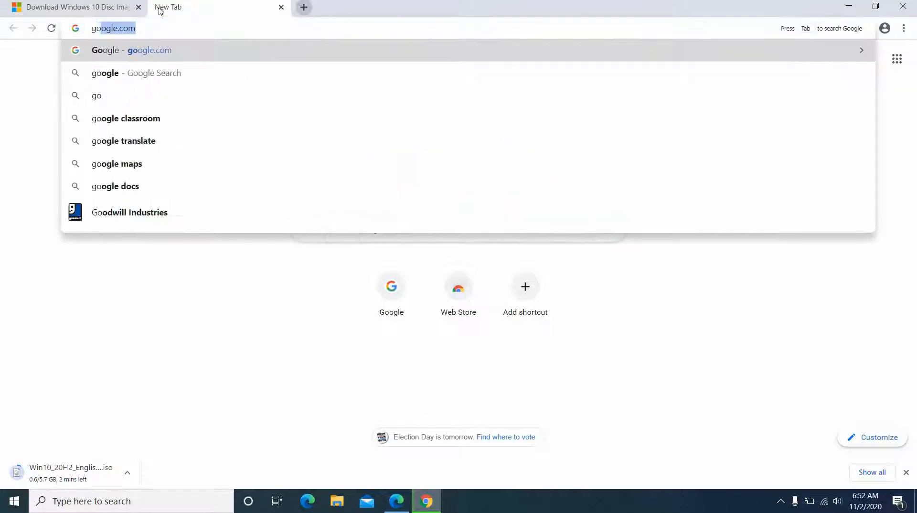
key("Return")
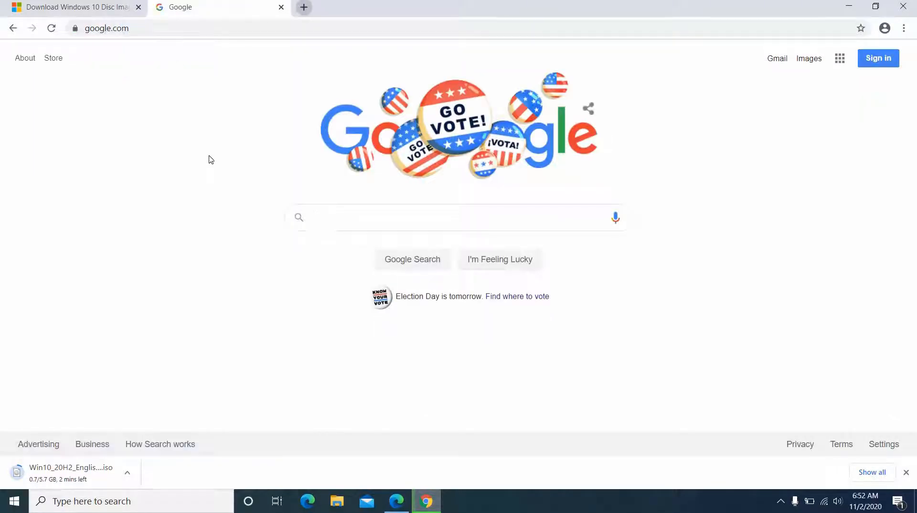
left_click(336, 226)
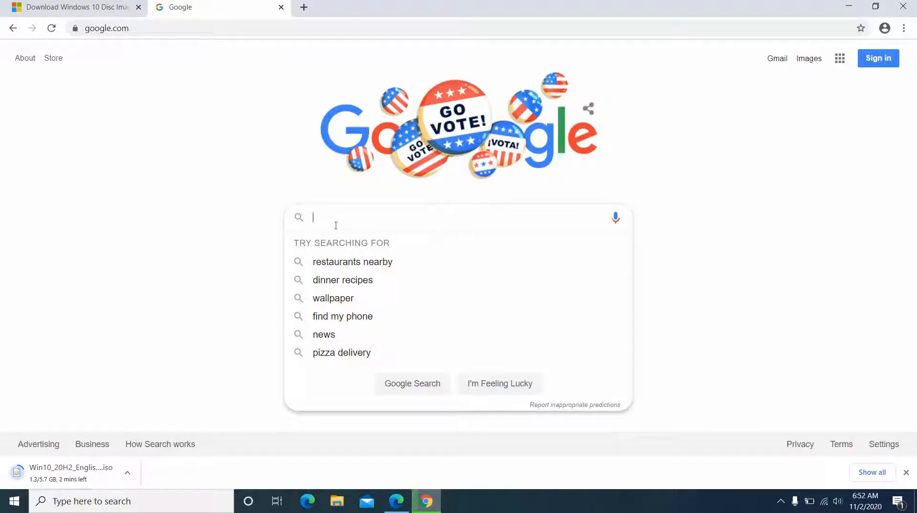
type("rufus")
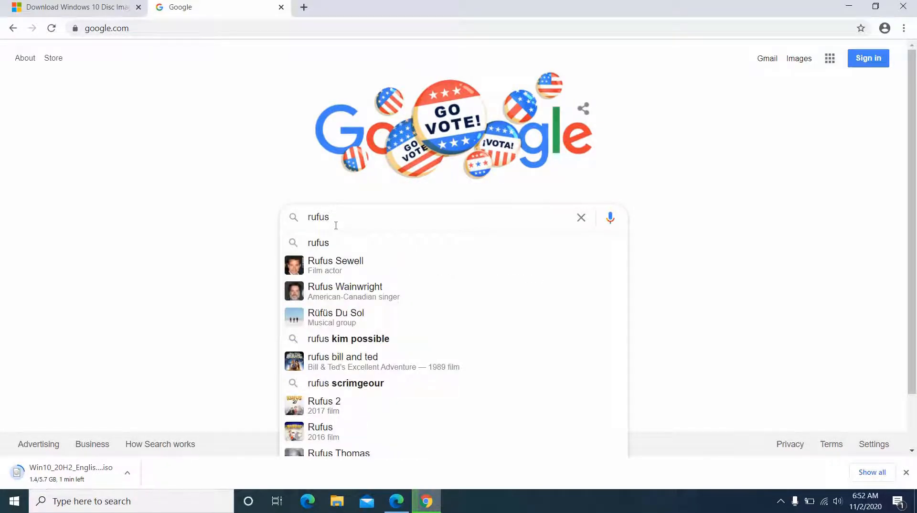
key("Return")
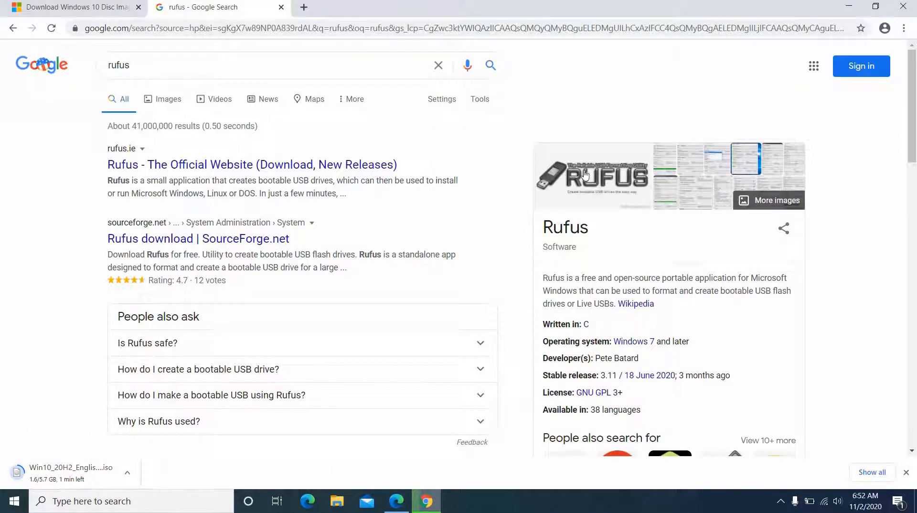
- Download Rufus 3.12 from rufus.ie and run it from its download folder
left_click(252, 165)
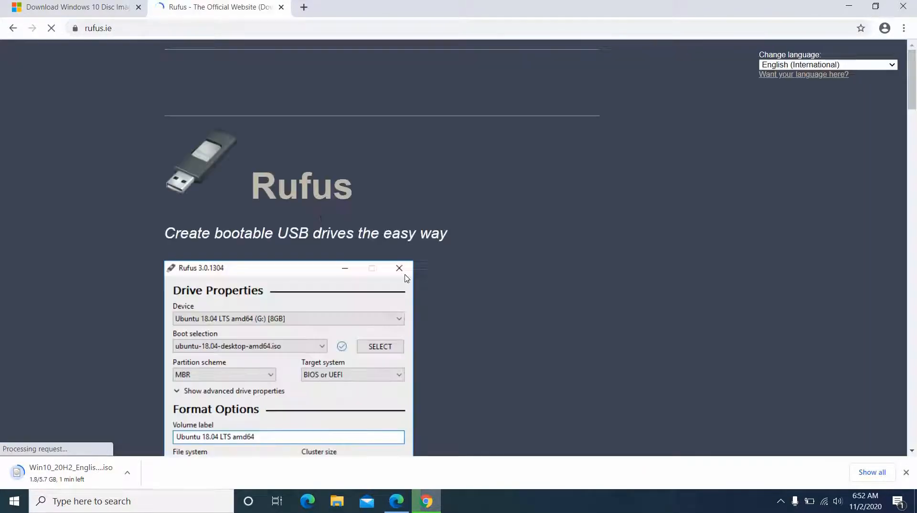
left_click_drag(915, 102, 911, 218)
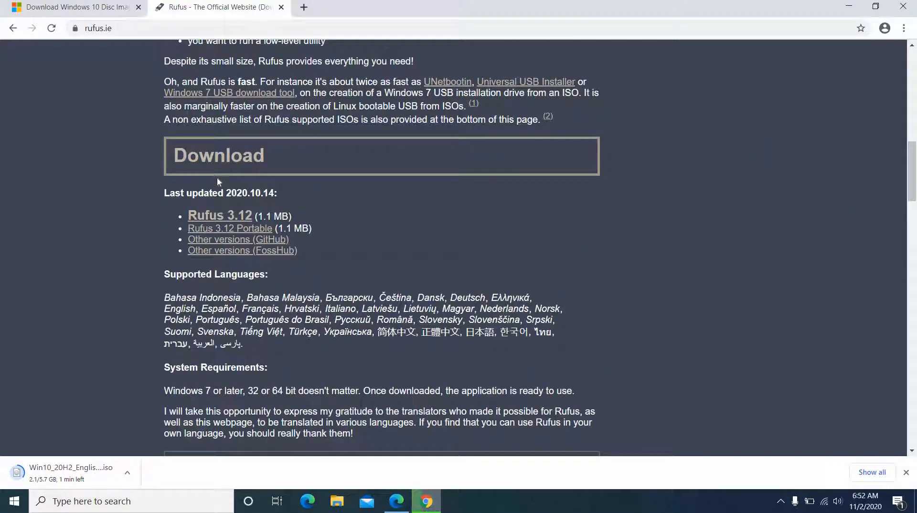
left_click(245, 219)
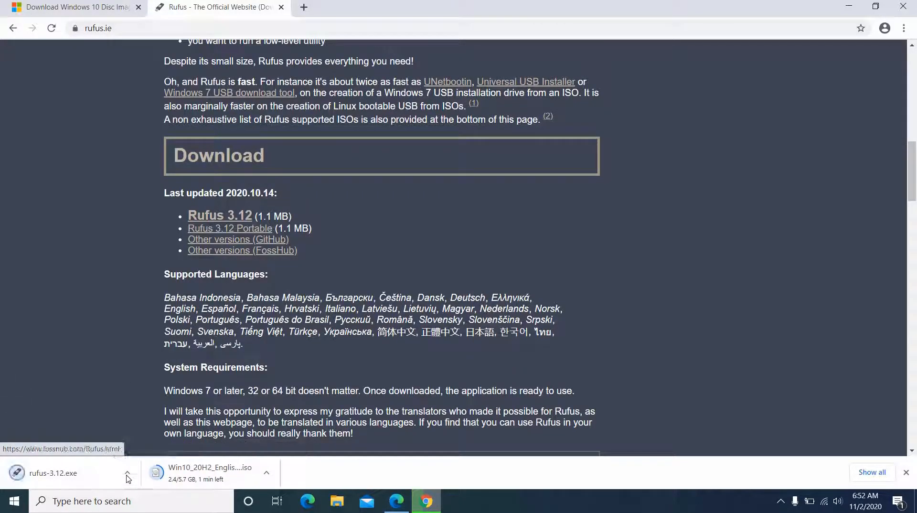
left_click(128, 476)
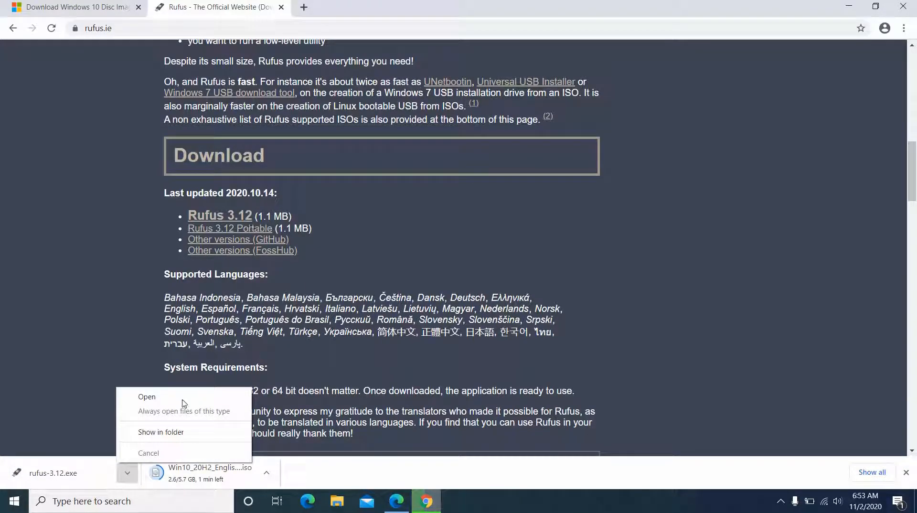
left_click(172, 433)
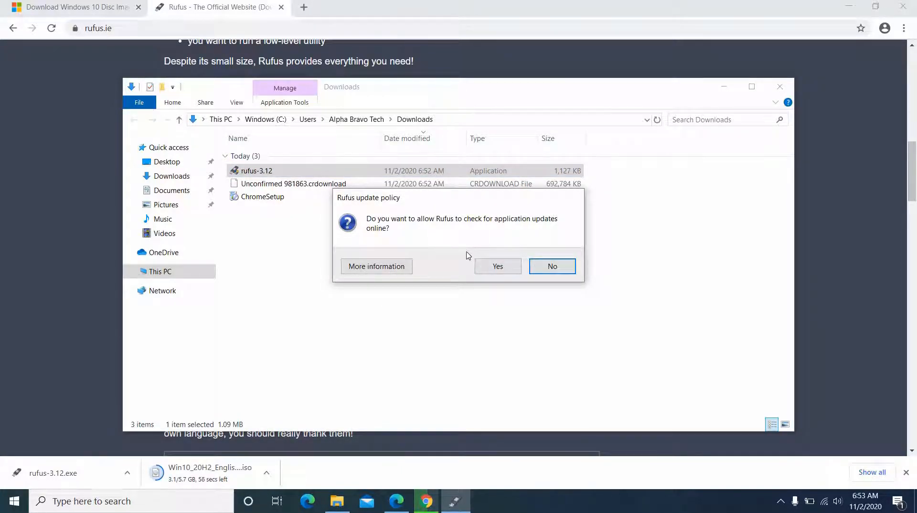
- Decline Rufus update checks and keep NO_LABEL (Disk 2) [16 GB] as the device
left_click(552, 266)
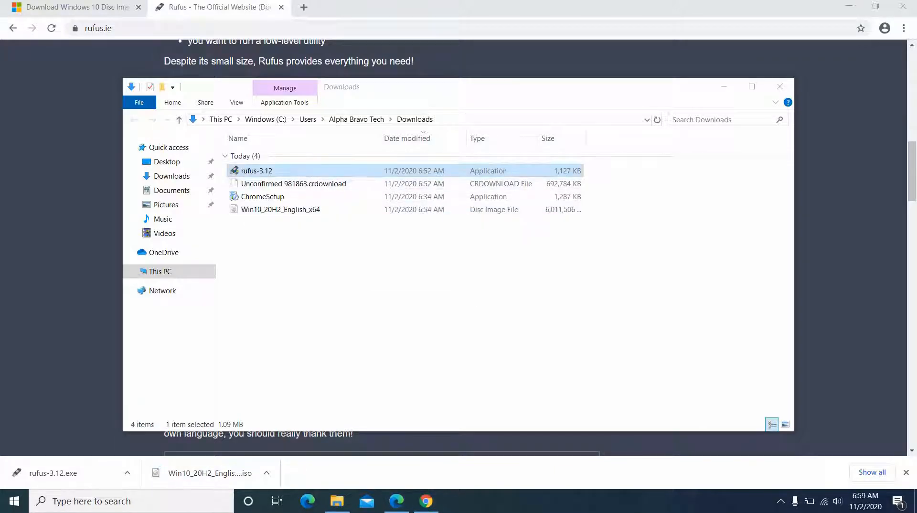
left_click(439, 284)
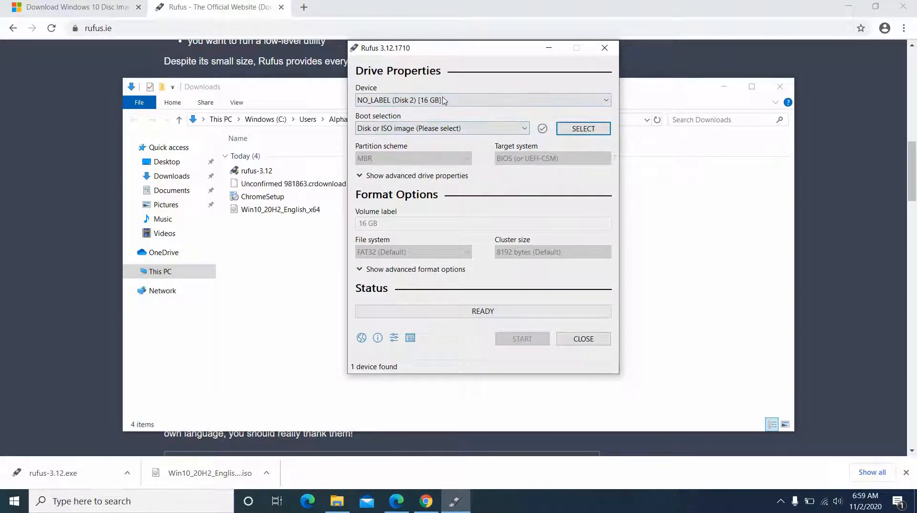
left_click(478, 101)
left_click(509, 134)
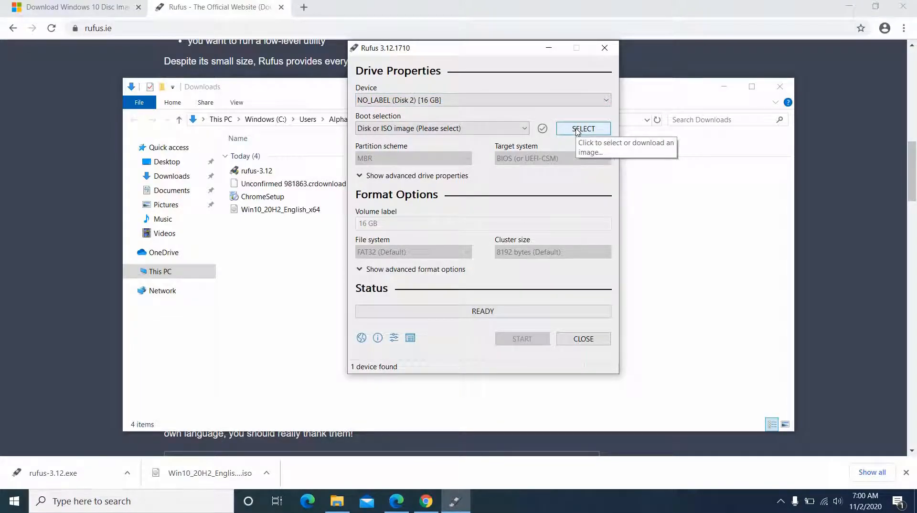
- Check that This PC lists only drives C:, D: and E:, then minimize File Explorer
left_click(338, 502)
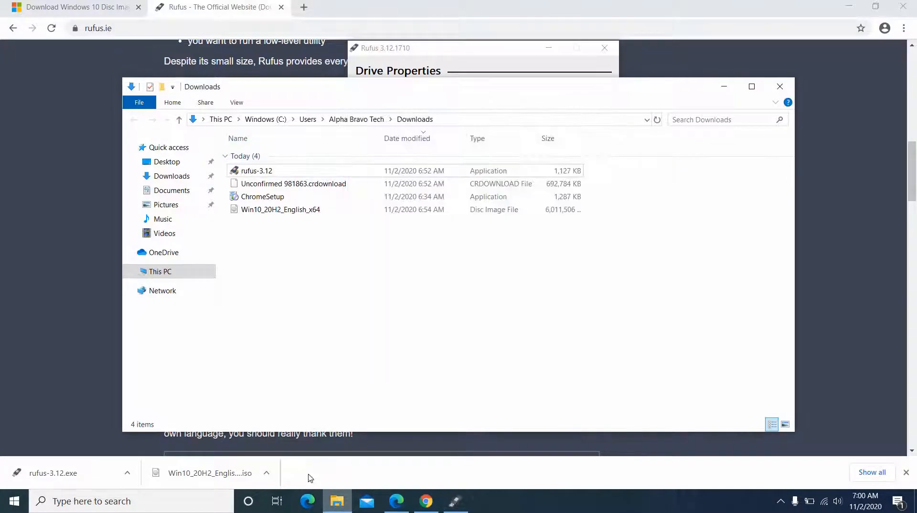
left_click(129, 271)
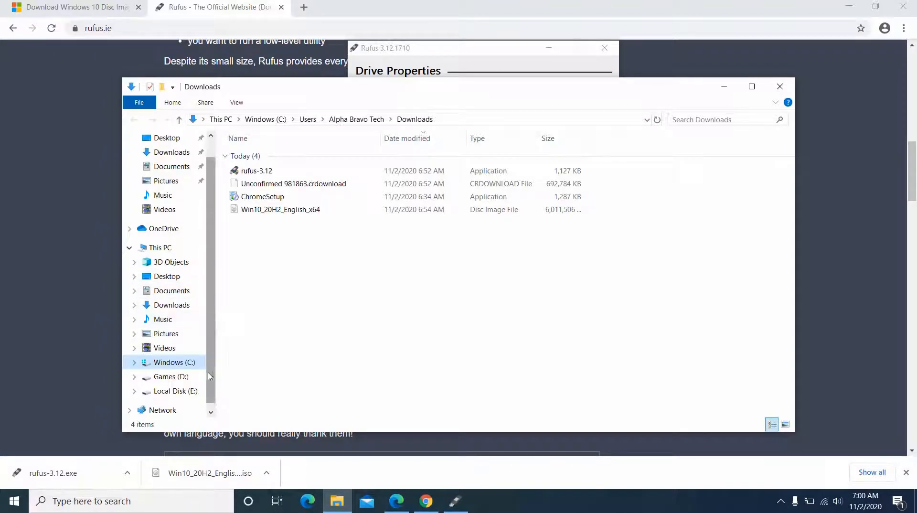
scroll(160, 369, "down", 1)
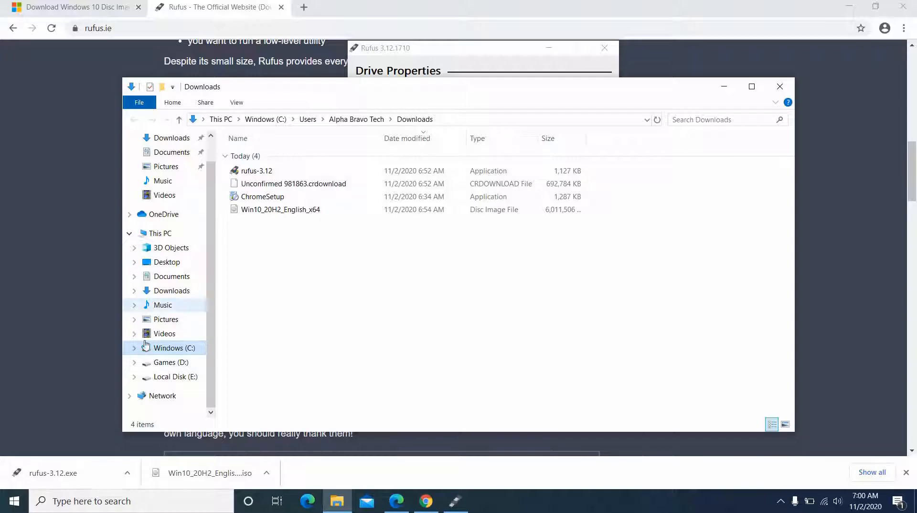
left_click(163, 234)
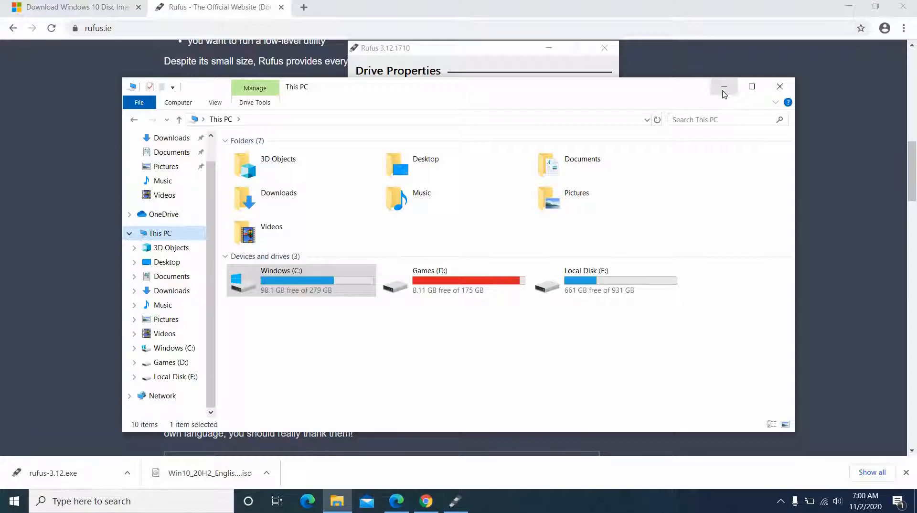
left_click(724, 91)
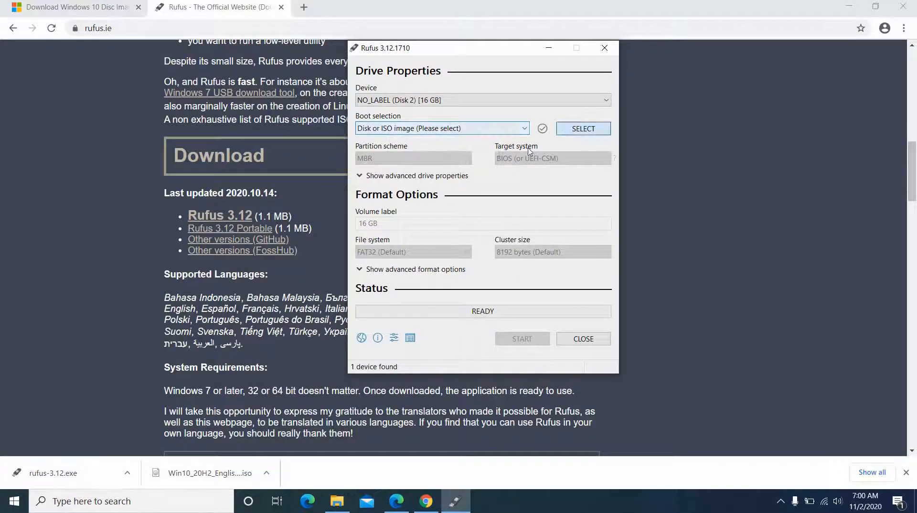
- Load Win10_20H2_English_x64.iso into Rufus and start writing it to the 16 GB drive
left_click(572, 130)
left_click(510, 155)
left_click(699, 324)
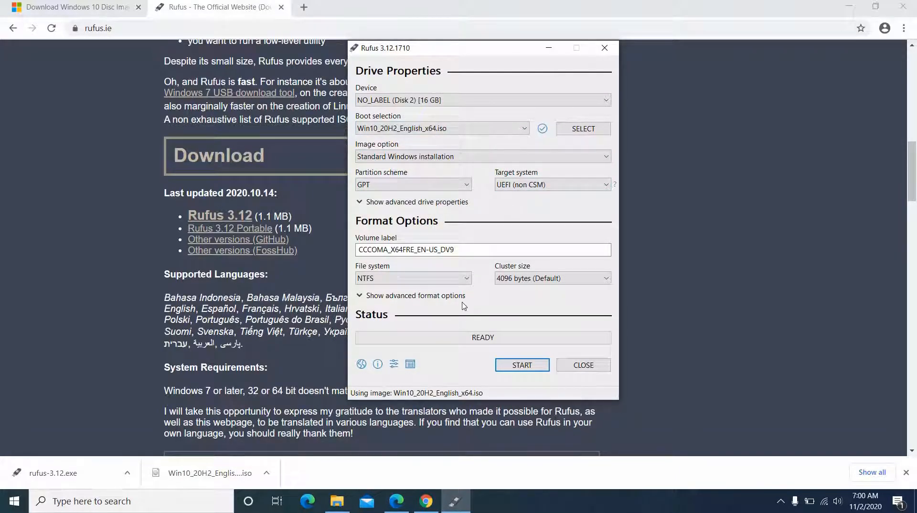
left_click(513, 366)
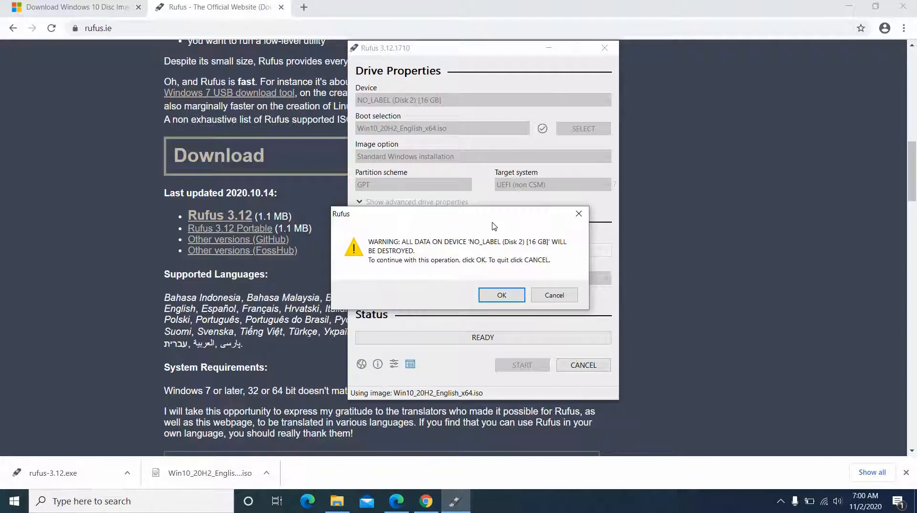
- Confirm erasing all data on the USB drive so Rufus begins writing
left_click(506, 298)
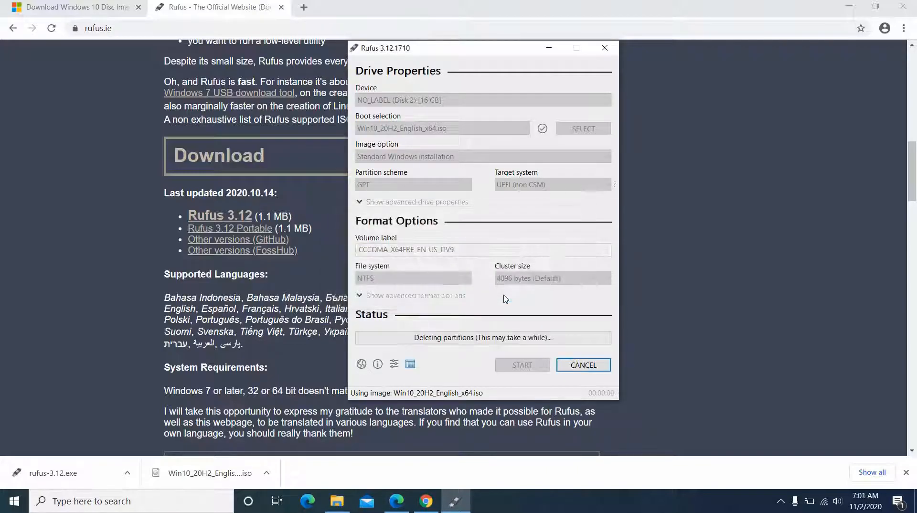